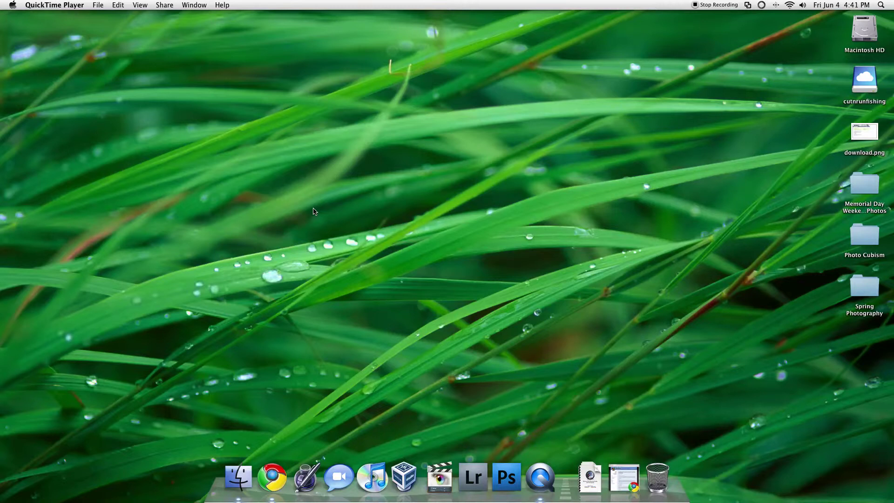
- Restore the HandBrake website in Chrome and browse its Download page listing the 0.9.4 builds
left_click(628, 491)
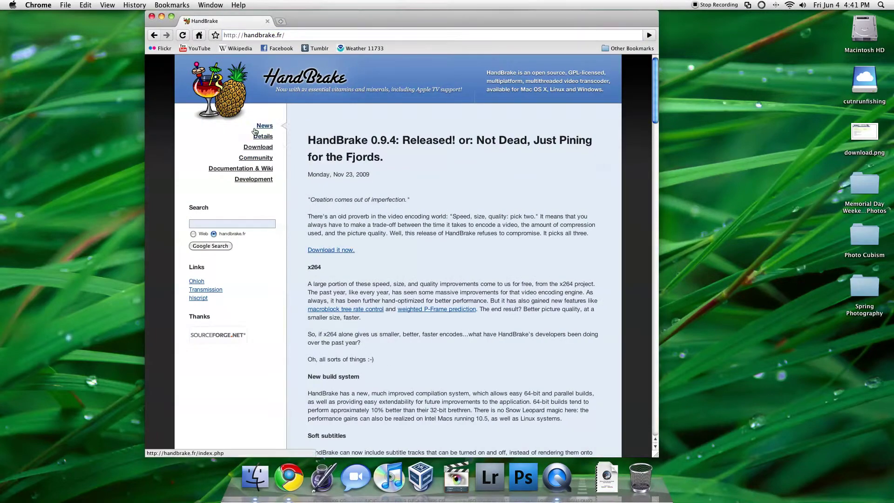
left_click(255, 148)
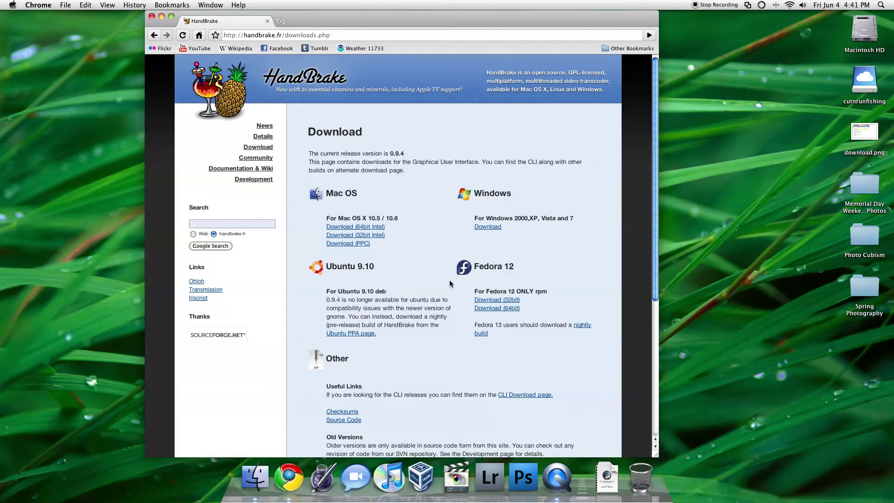
scroll(407, 275, "down", 2)
scroll(407, 275, "down", 1)
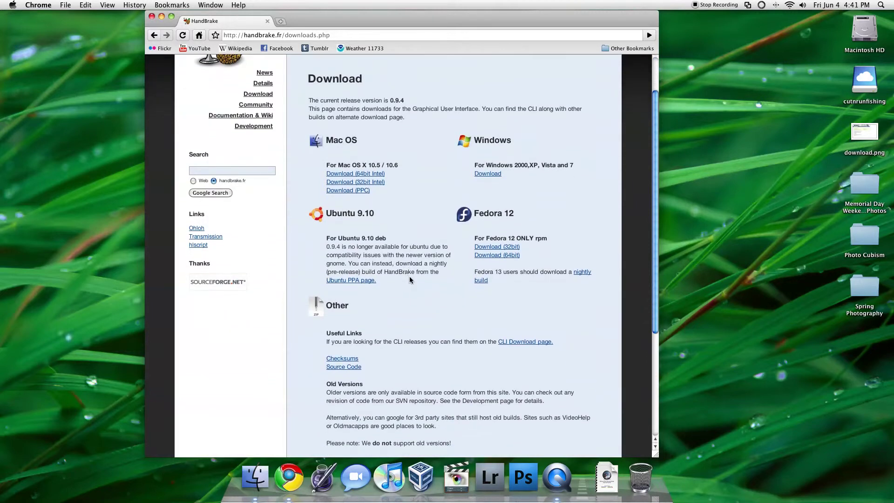
scroll(395, 329, "up", 3)
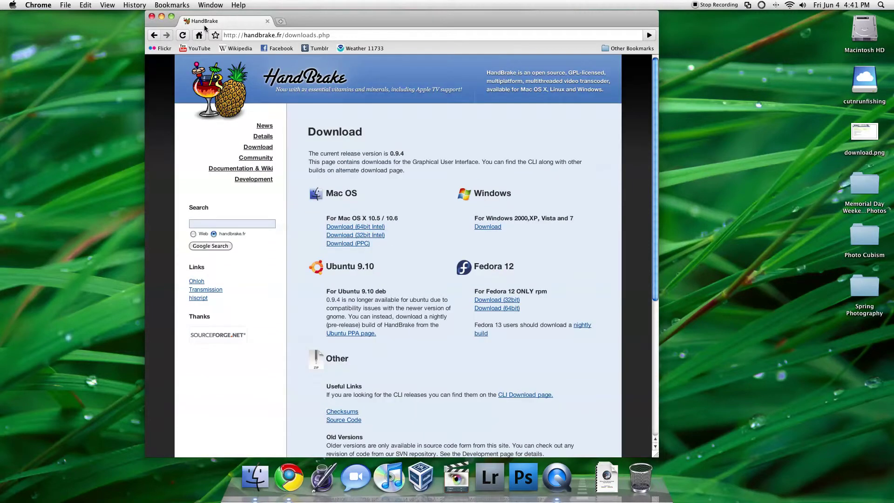
- Close the HandBrake website tab and launch HandBrake by searching 'handbrake' in Spotlight
left_click(267, 21)
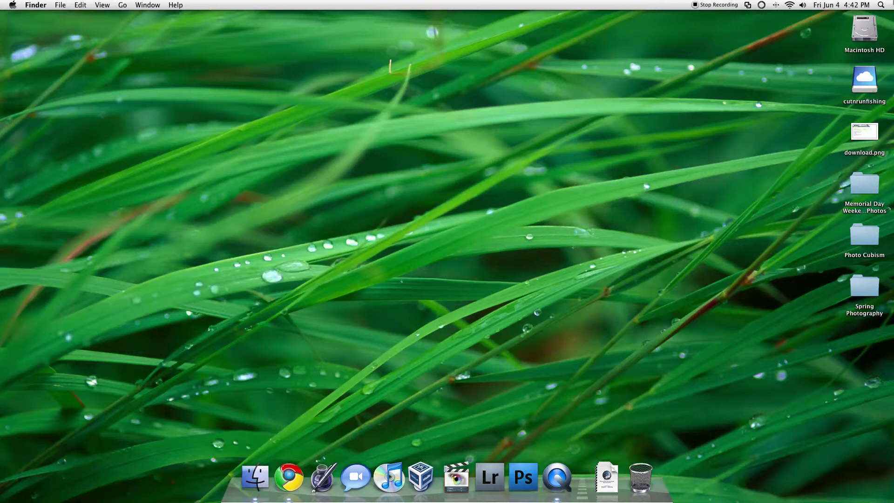
key("super+space")
type("handbrake")
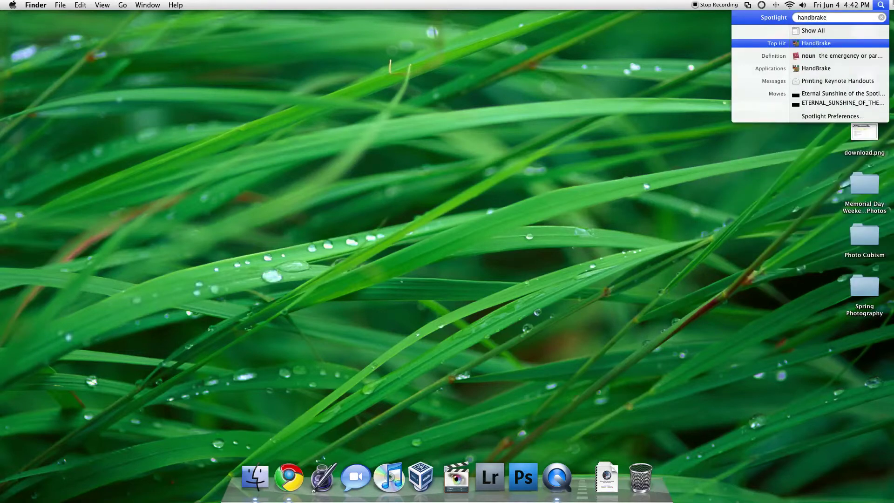
key("Return")
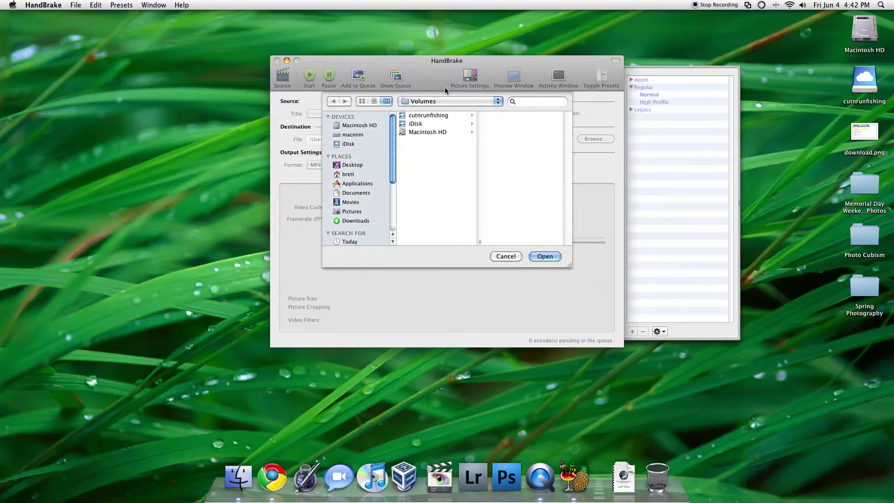
- Reposition the HandBrake window while the THE_ENDLESS_SUMMER DVD mounts and appears under Volumes
left_click_drag(436, 73, 392, 82)
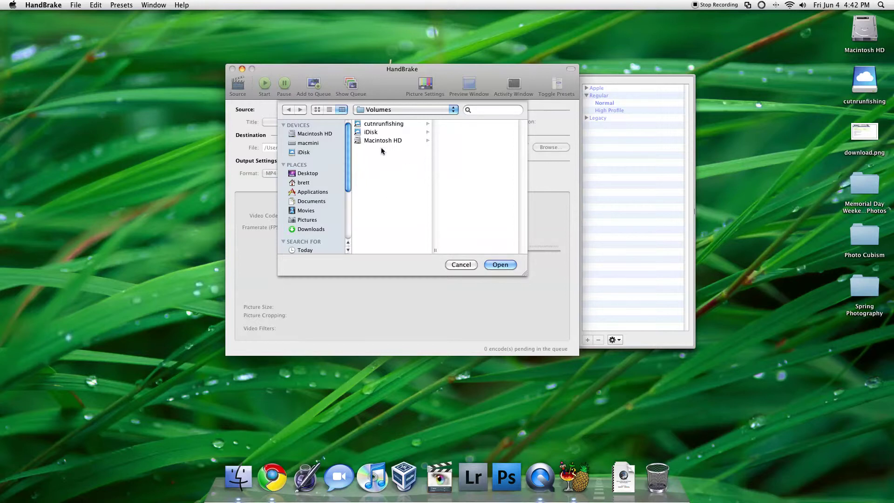
left_click_drag(381, 82, 379, 80)
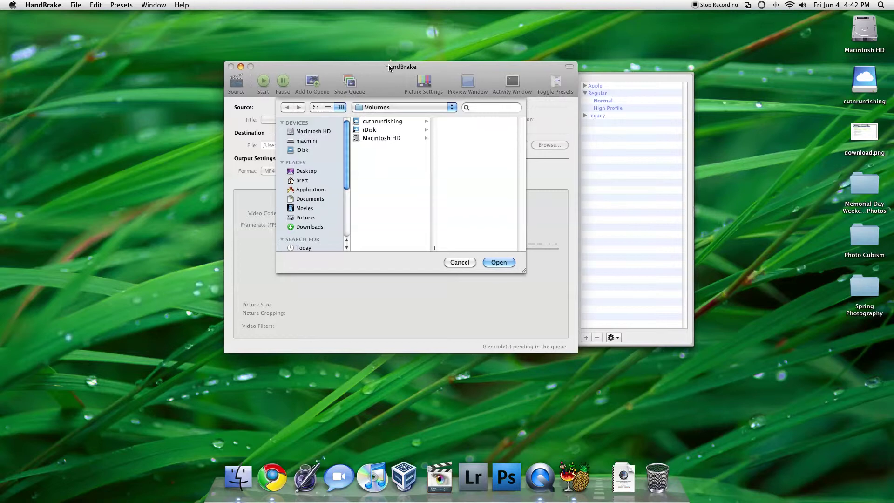
left_click_drag(387, 66, 392, 50)
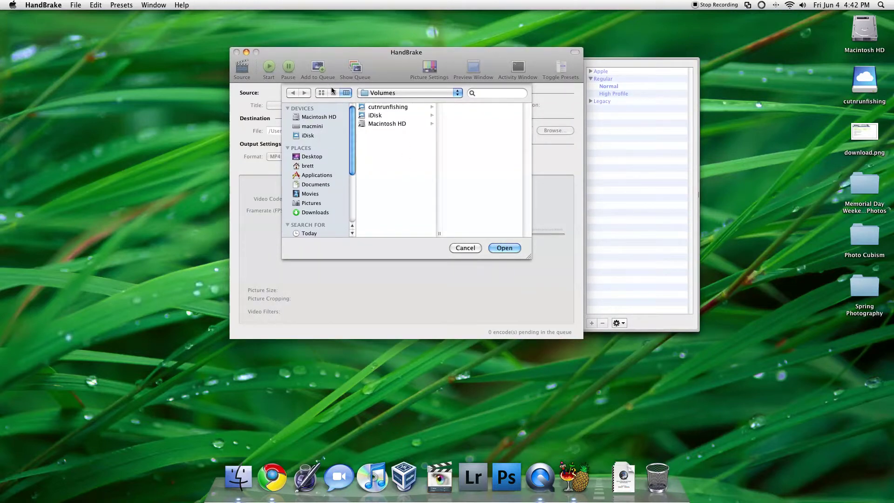
mouse_move(387, 68)
left_mouse_down()
mouse_move(370, 72)
mouse_move(380, 79)
left_mouse_up()
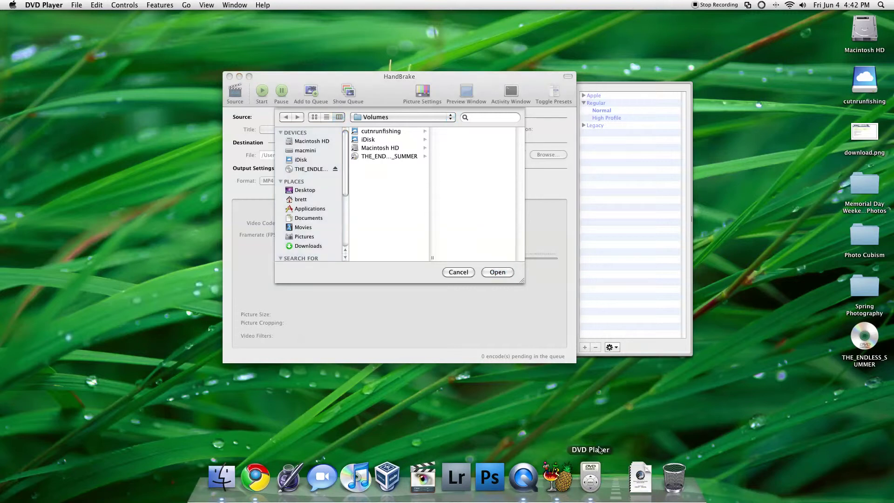
- Force quit the unresponsive DVD Player from its Dock icon menu
right_click(596, 484)
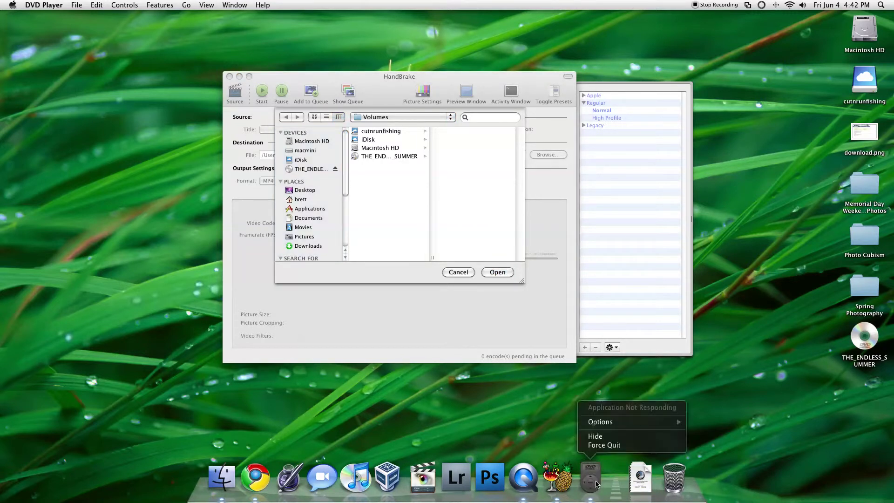
left_click(601, 445)
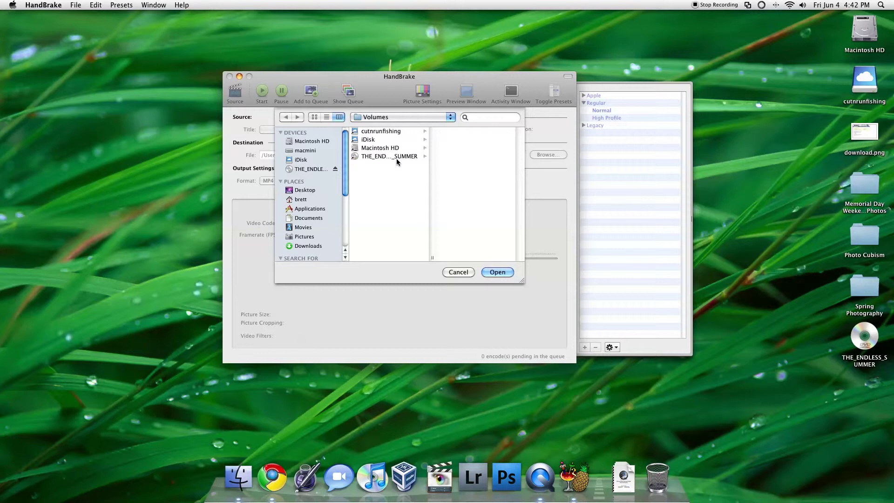
- Select THE_ENDLESS_SUMMER under Volumes, glance at its VIDEO_TS folder, and open the disc as source
left_click_drag(386, 82, 389, 80)
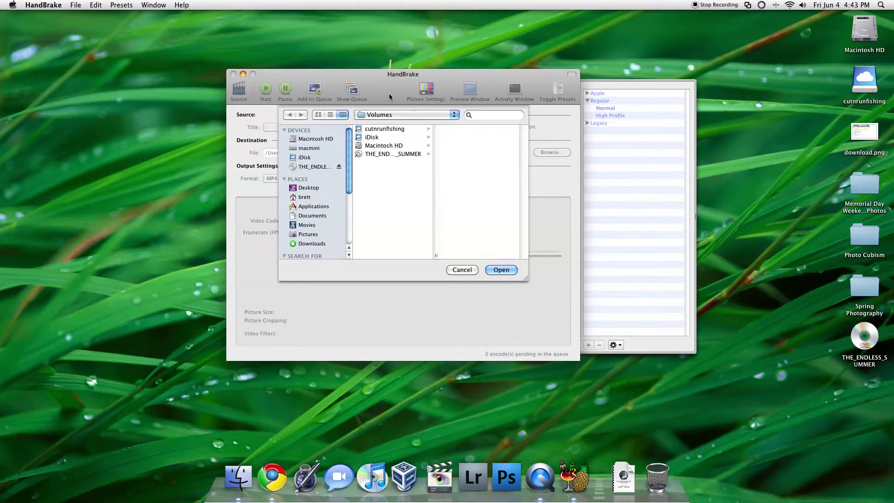
left_click(375, 155)
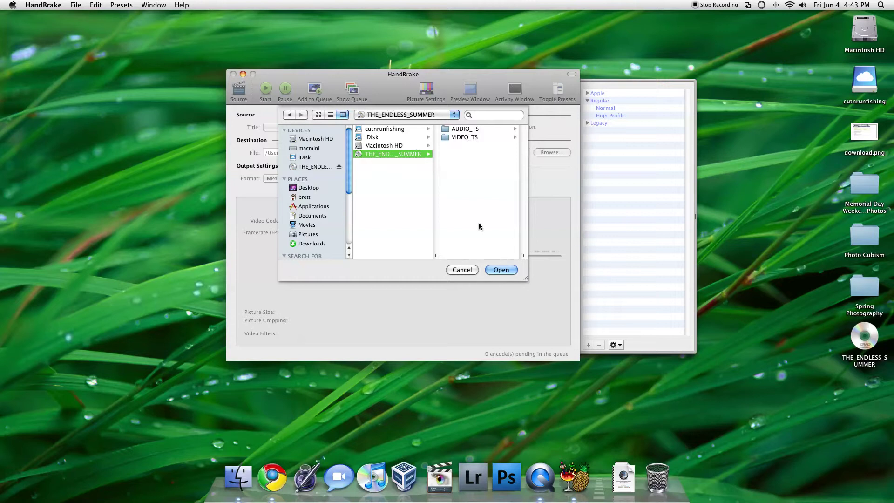
left_click(463, 137)
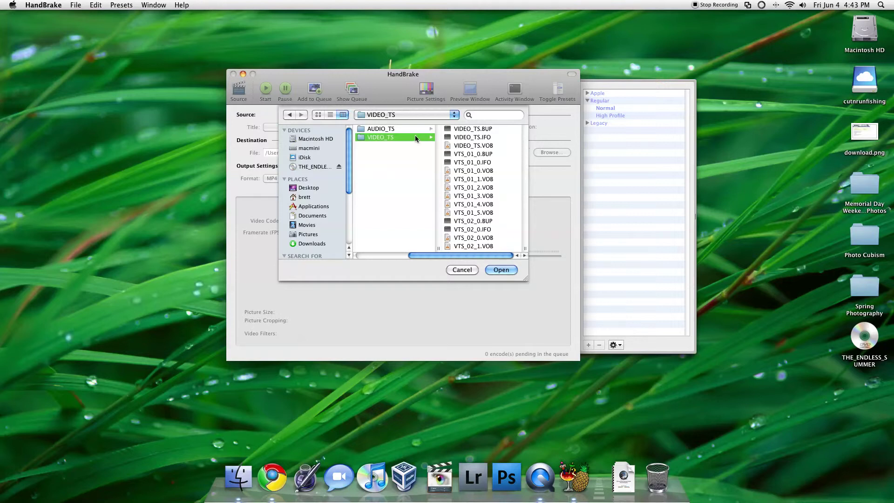
key("Left")
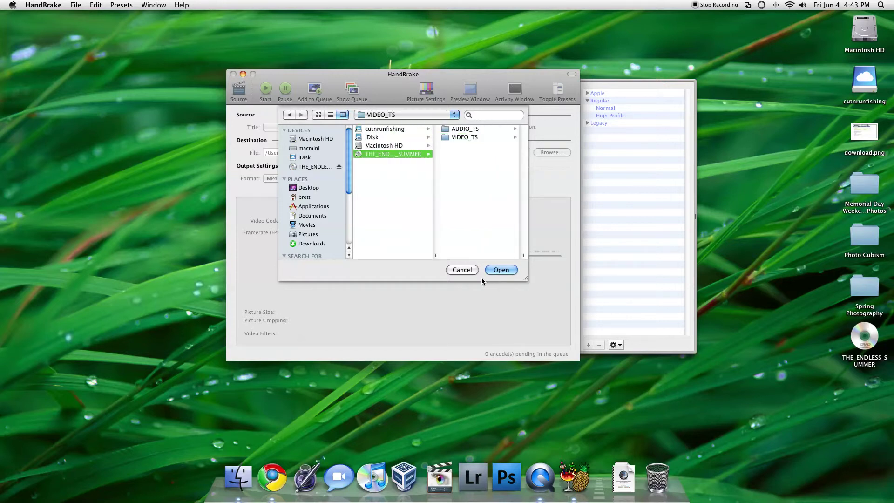
left_click(493, 270)
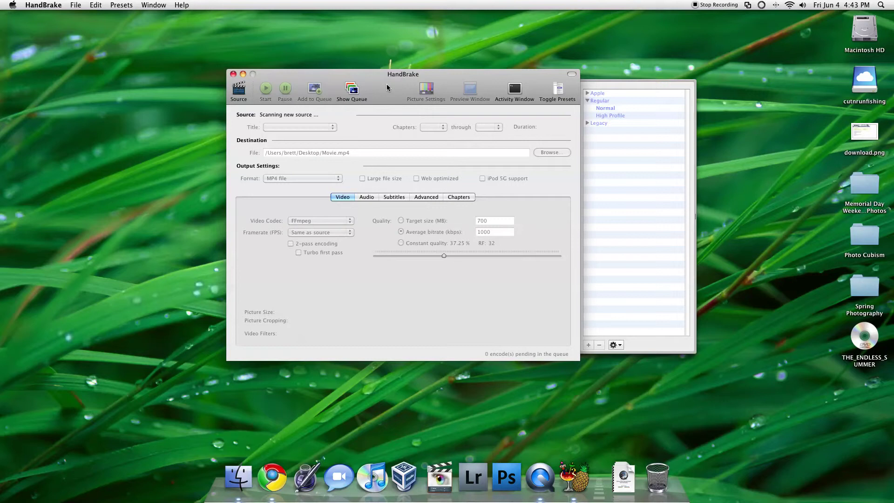
- Keep MP4 file as the output format for THE_ENDLESS_SUMMER.m4v on the Desktop
left_click_drag(386, 87, 383, 70)
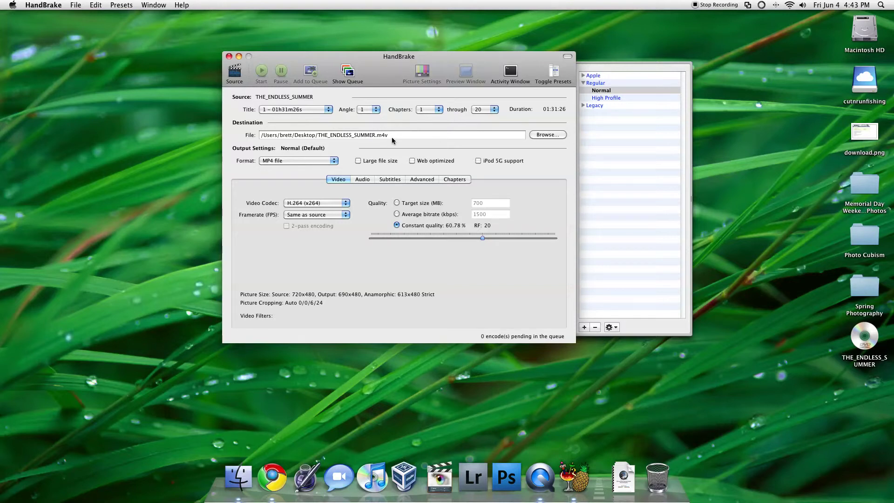
left_click(315, 161)
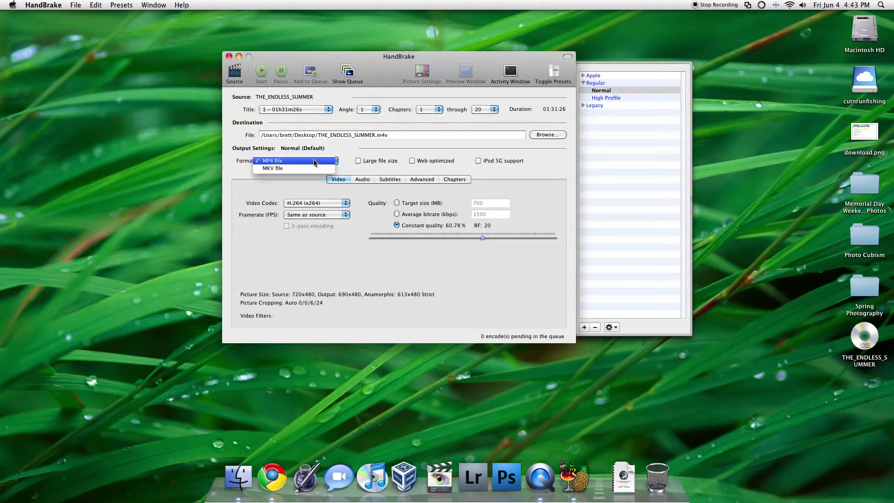
left_click(242, 172)
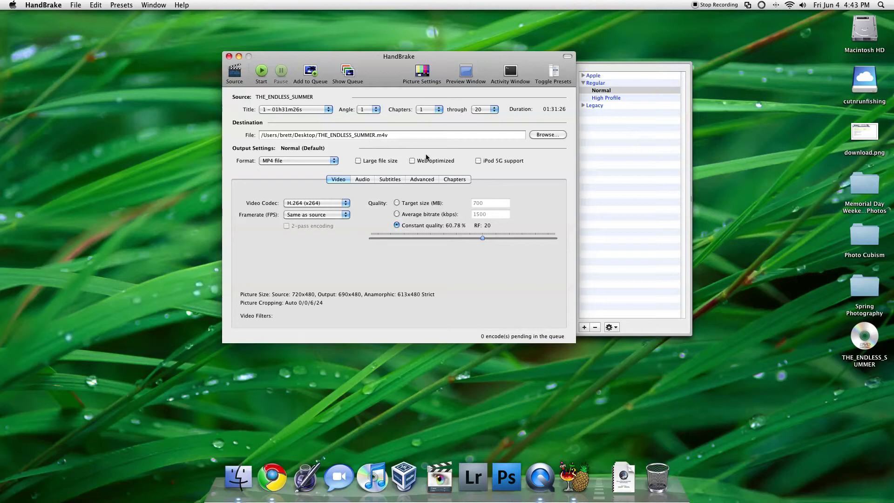
- Keep H.264 as the video codec after glancing at the audio track settings
left_click(338, 203)
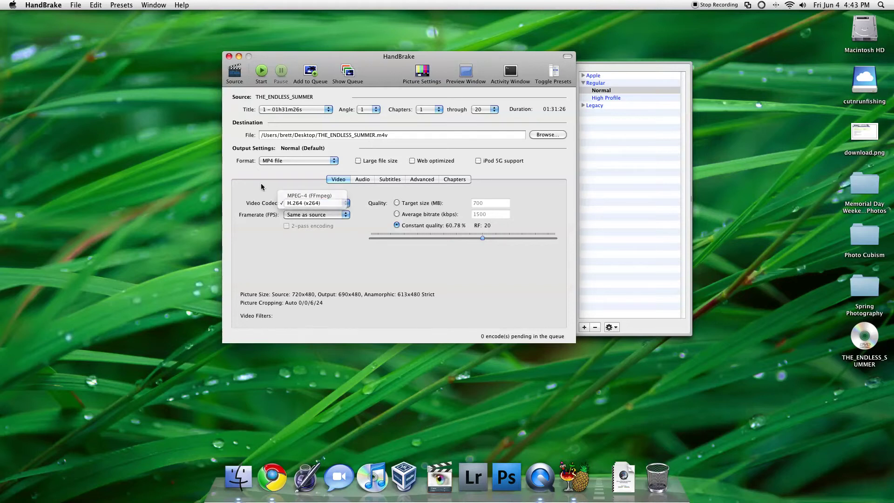
left_click(382, 190)
left_click(362, 180)
left_click(339, 180)
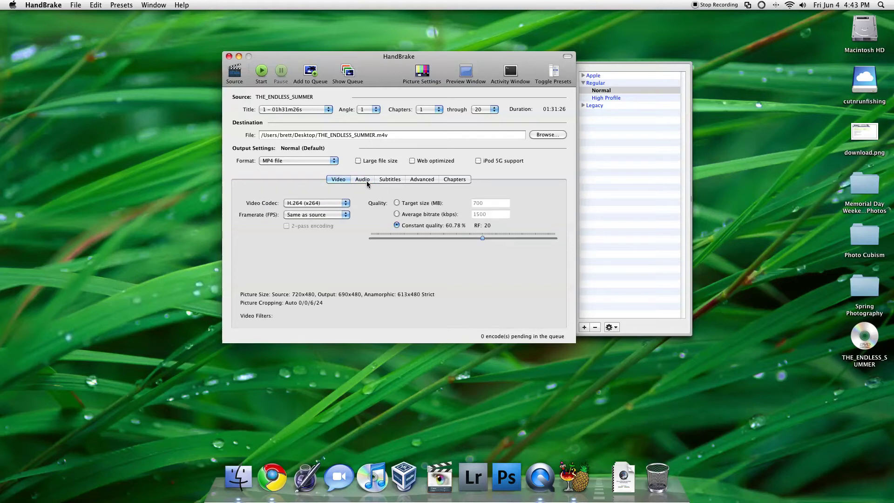
- Browse the Apple device presets, then select the Normal preset under Regular
left_click(604, 147)
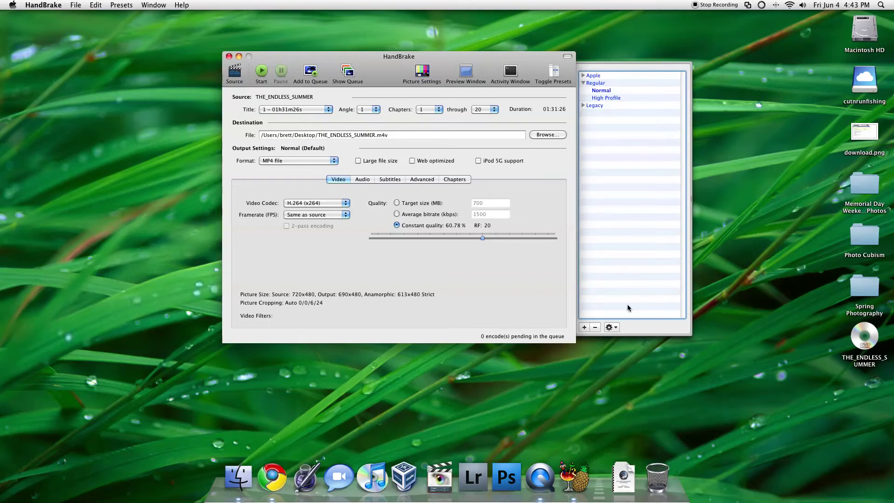
left_click(587, 76)
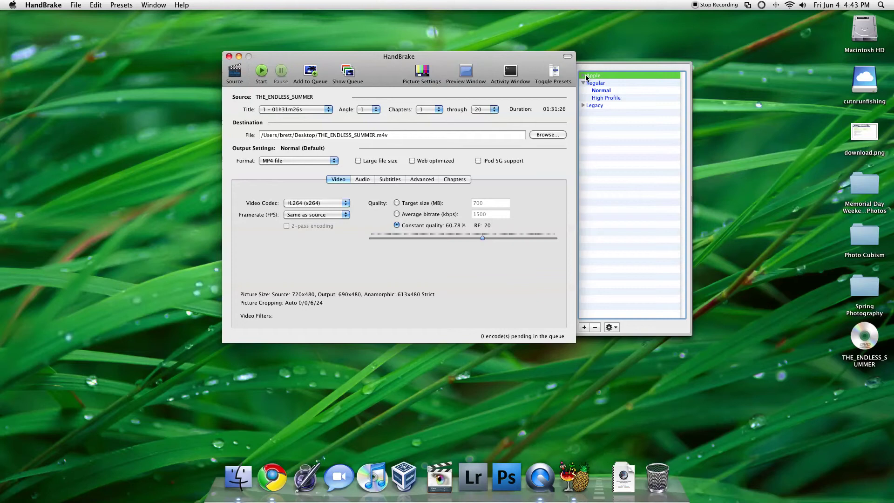
left_click(583, 76)
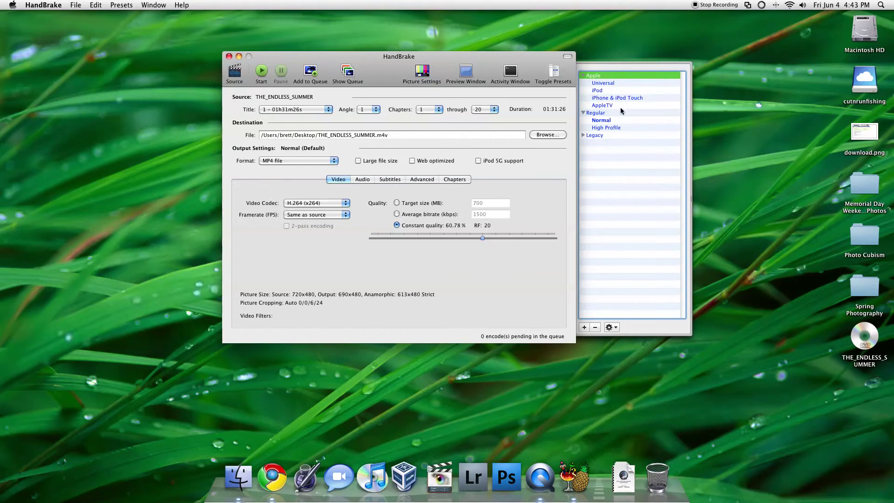
left_click(607, 120)
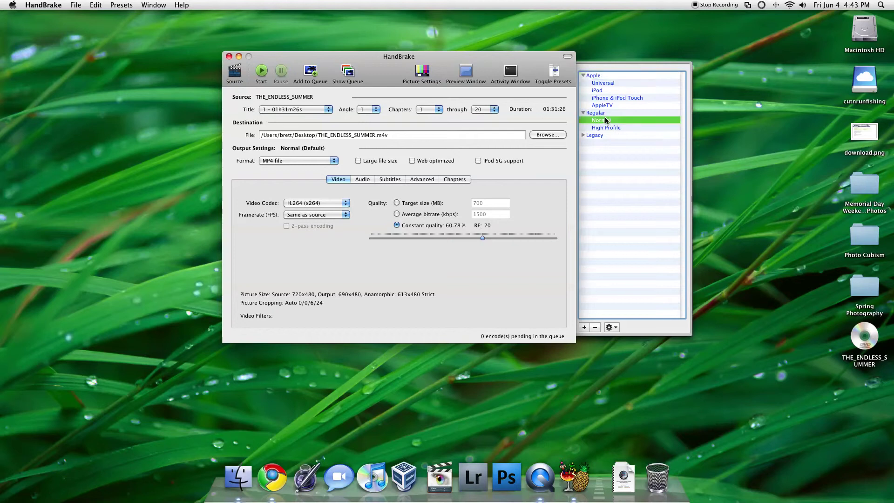
mouse_move(511, 60)
left_mouse_down()
mouse_move(521, 52)
mouse_move(502, 56)
left_mouse_up()
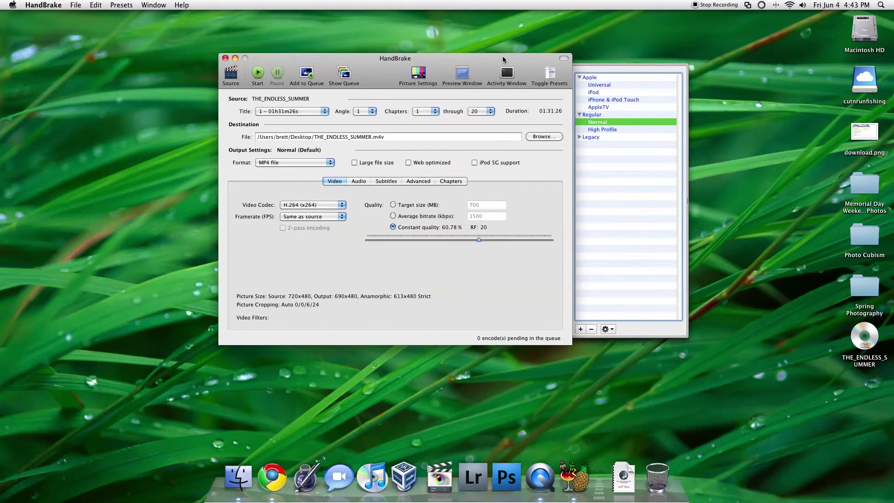
left_click_drag(355, 65, 354, 59)
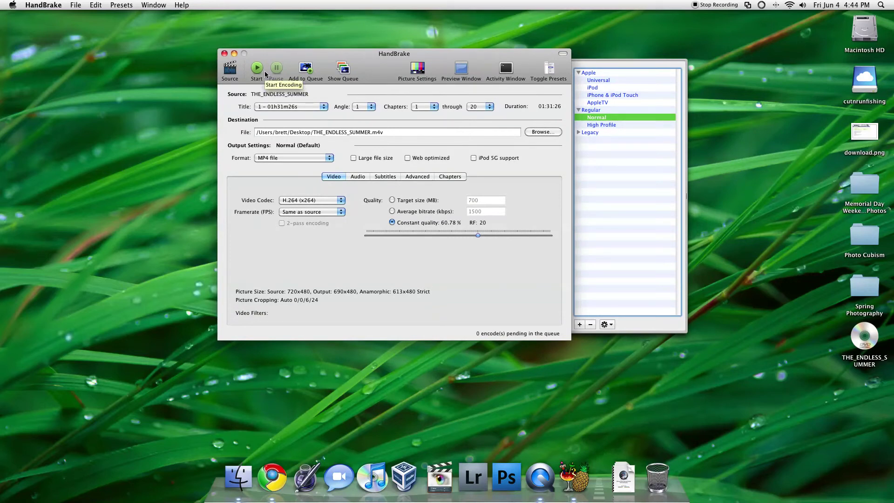
left_click(260, 133)
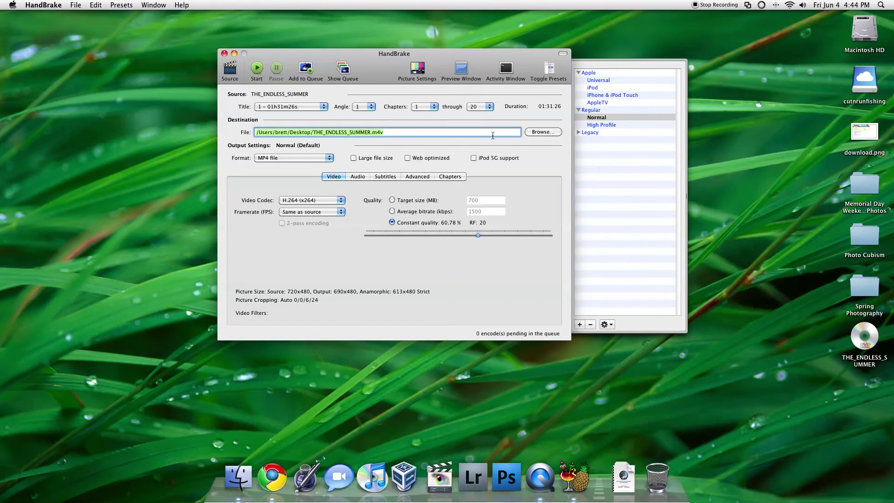
left_click(477, 135)
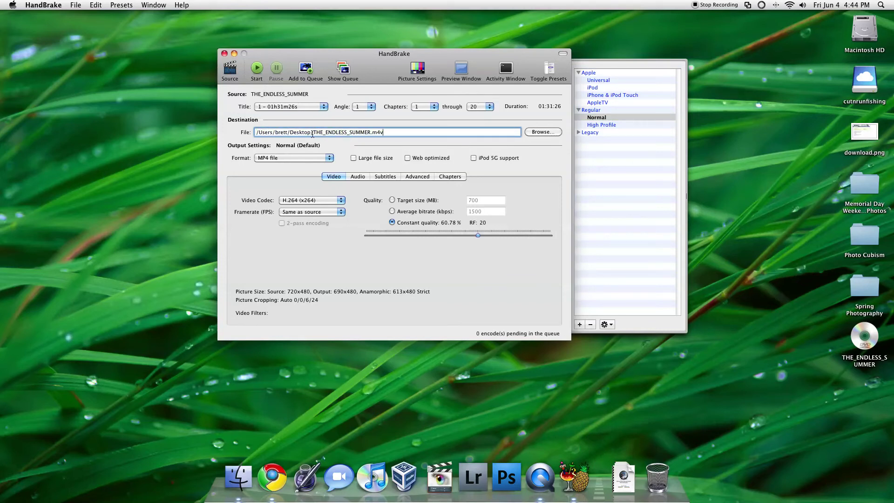
left_click_drag(313, 133, 398, 136)
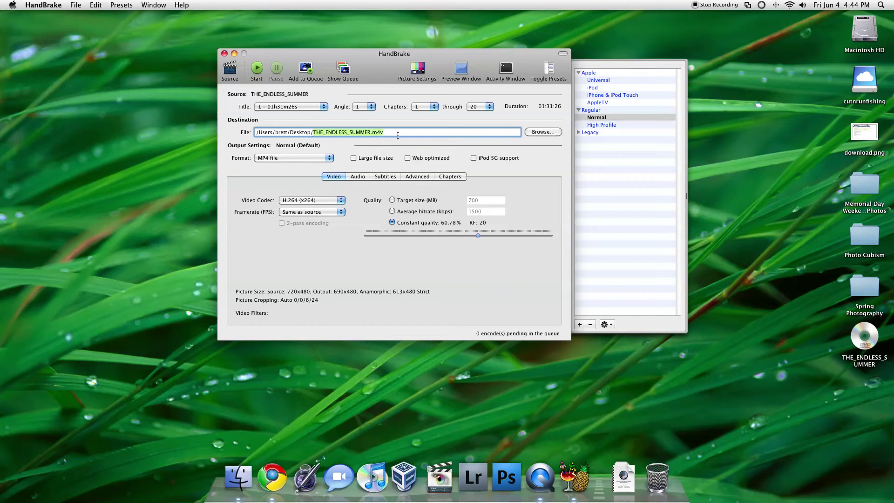
left_click(325, 135)
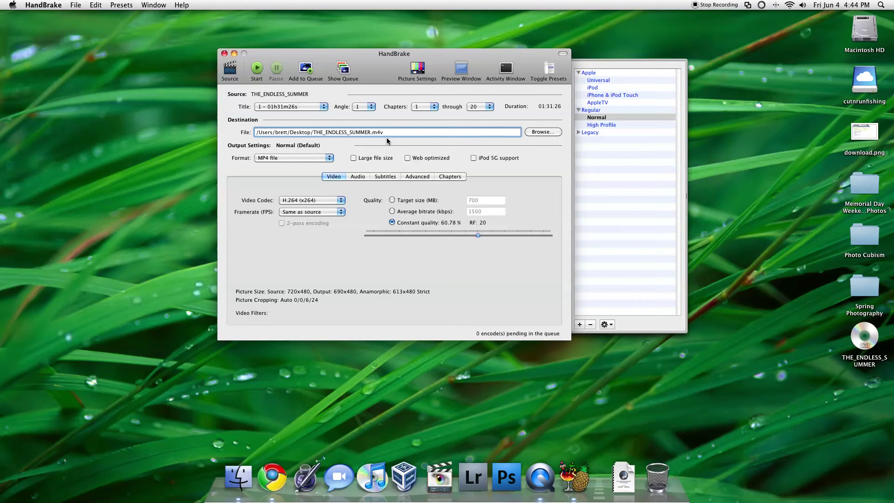
left_click_drag(398, 132, 394, 123)
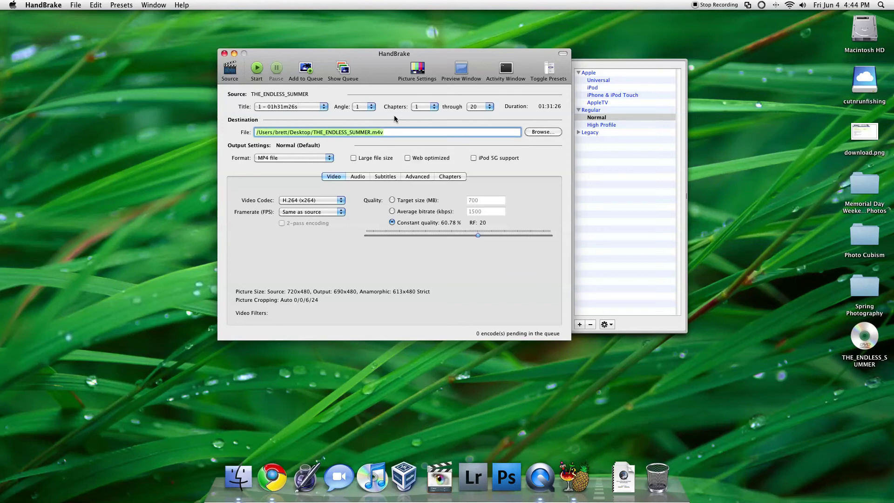
left_click(417, 69)
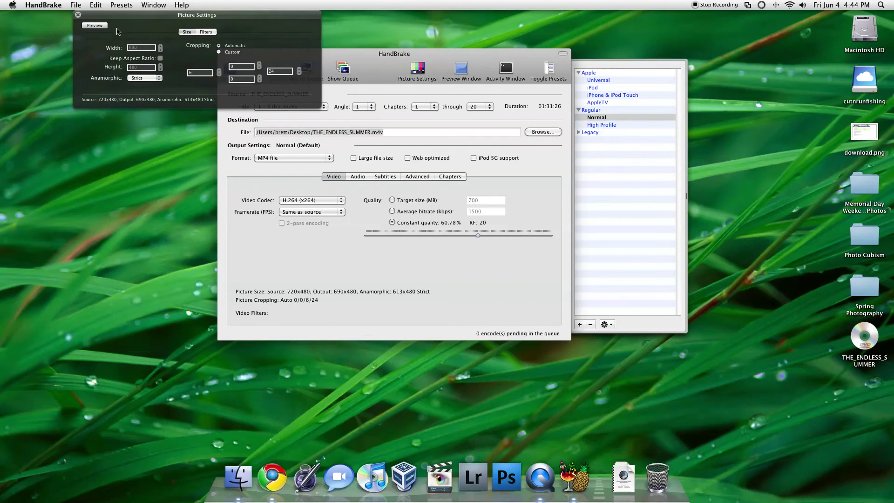
left_click_drag(116, 31, 152, 67)
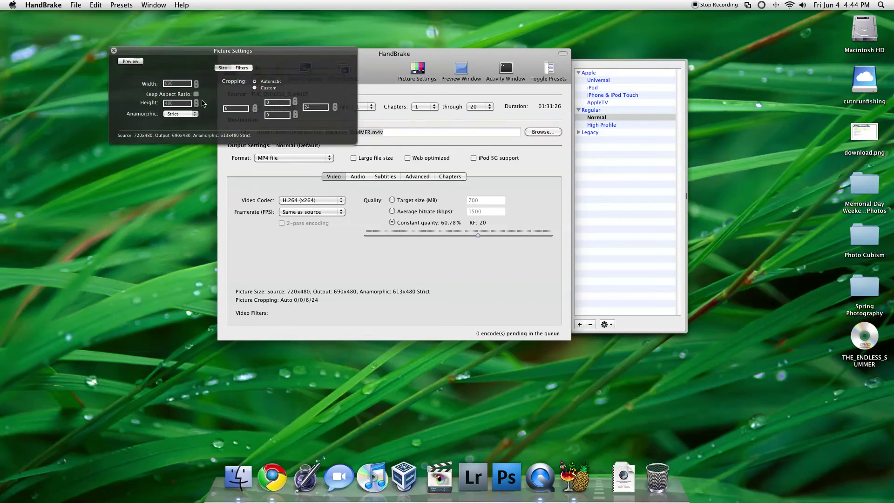
left_click(114, 51)
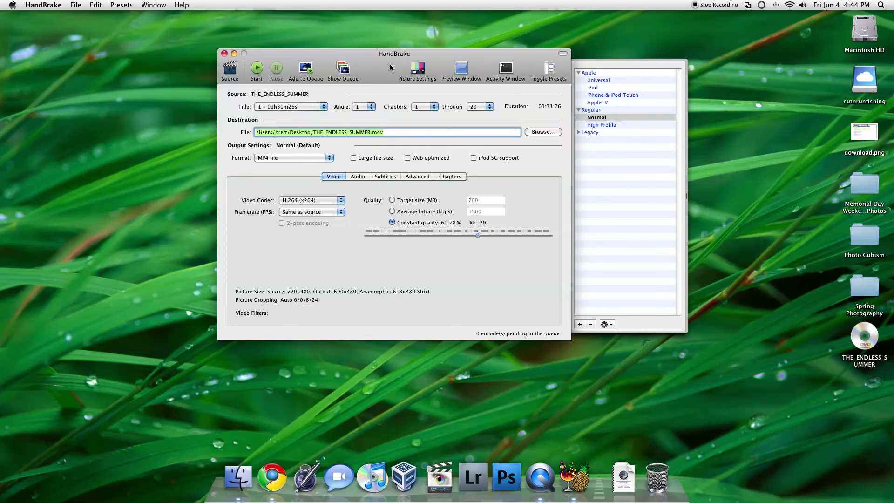
left_click_drag(390, 68, 385, 69)
left_click(455, 70)
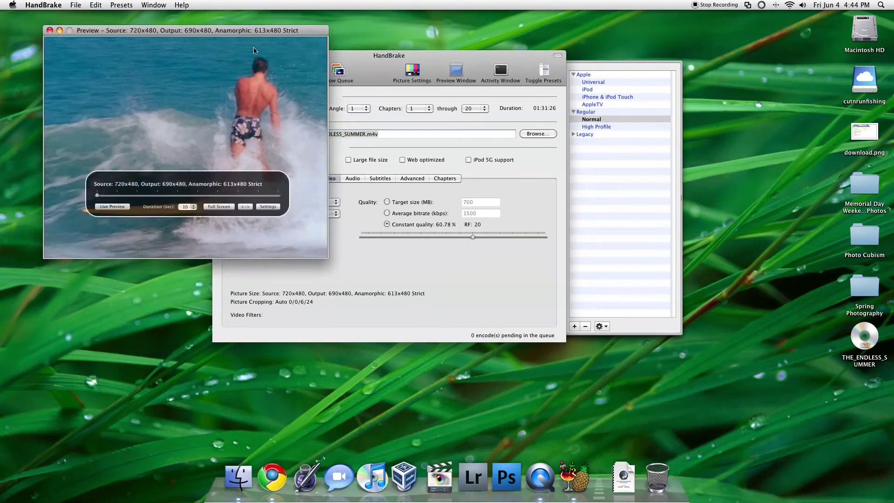
left_click_drag(246, 31, 292, 35)
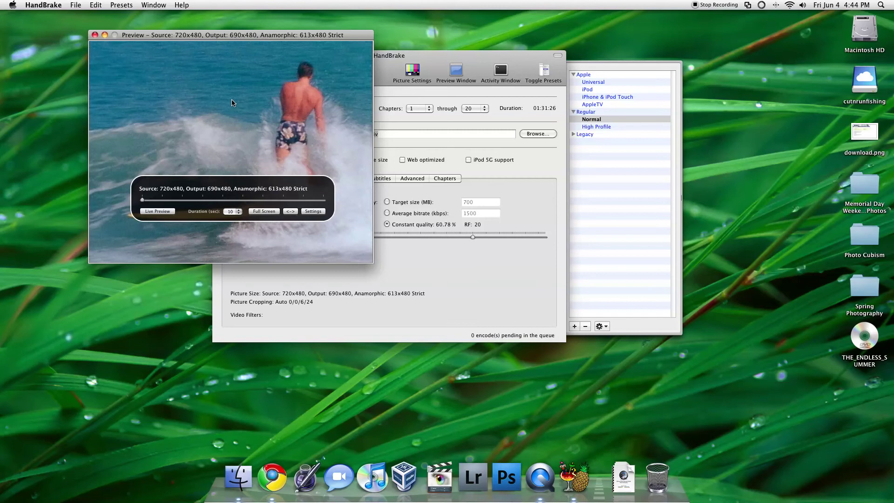
left_click_drag(170, 37, 180, 43)
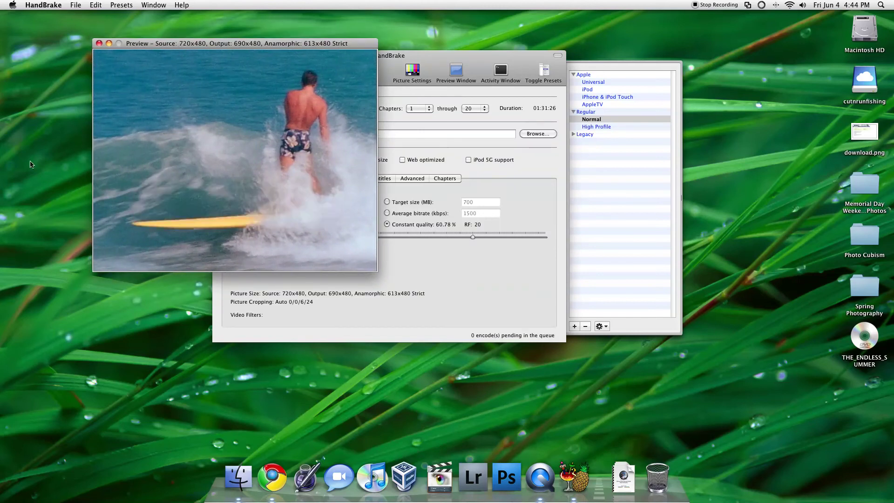
left_click(99, 43)
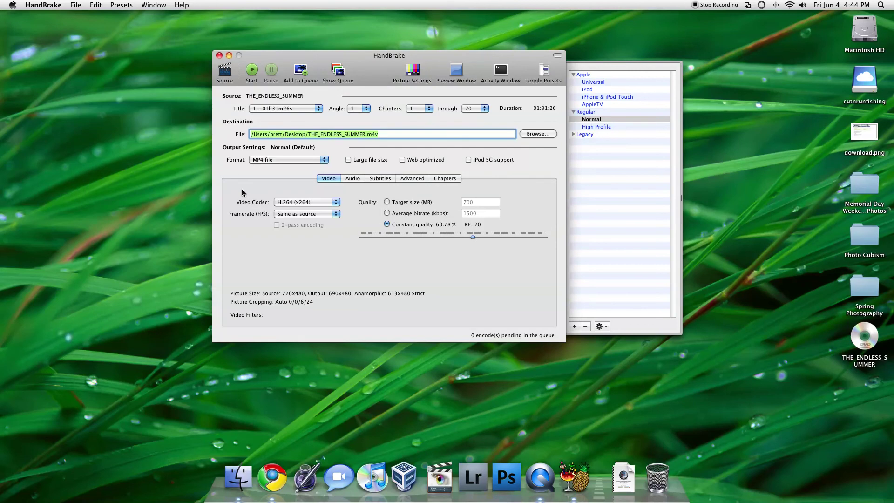
left_click_drag(394, 60, 399, 53)
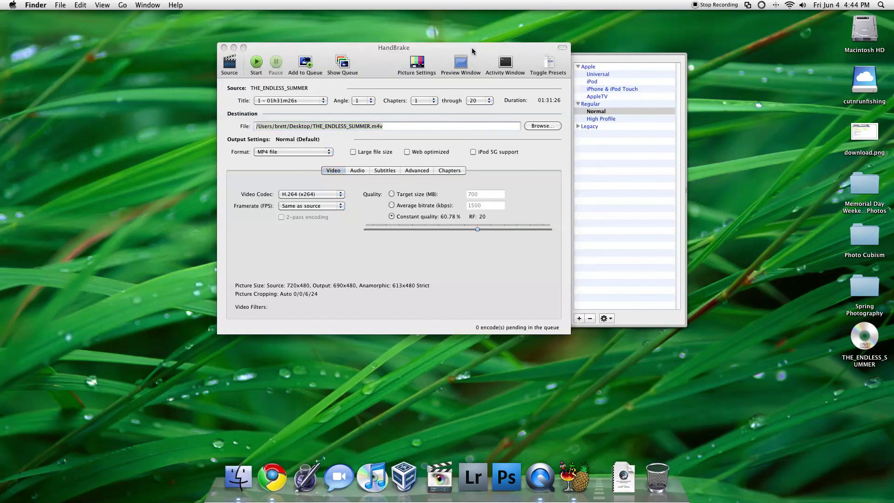
left_click_drag(471, 56, 489, 65)
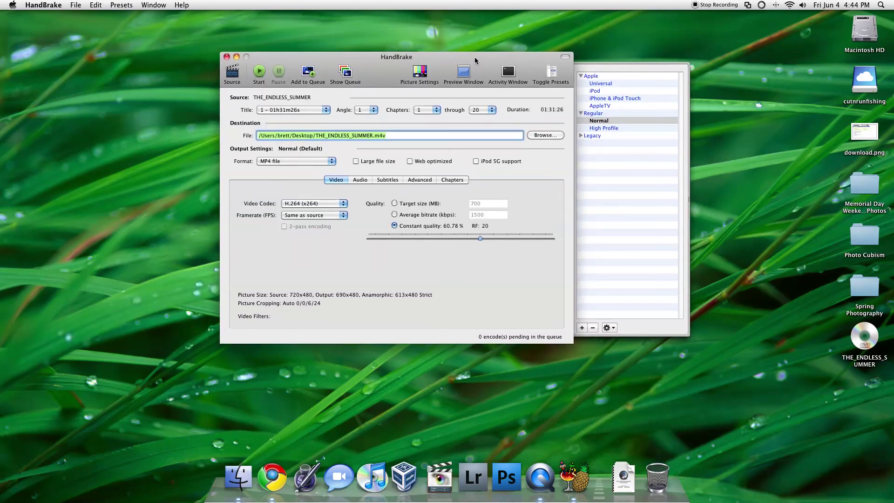